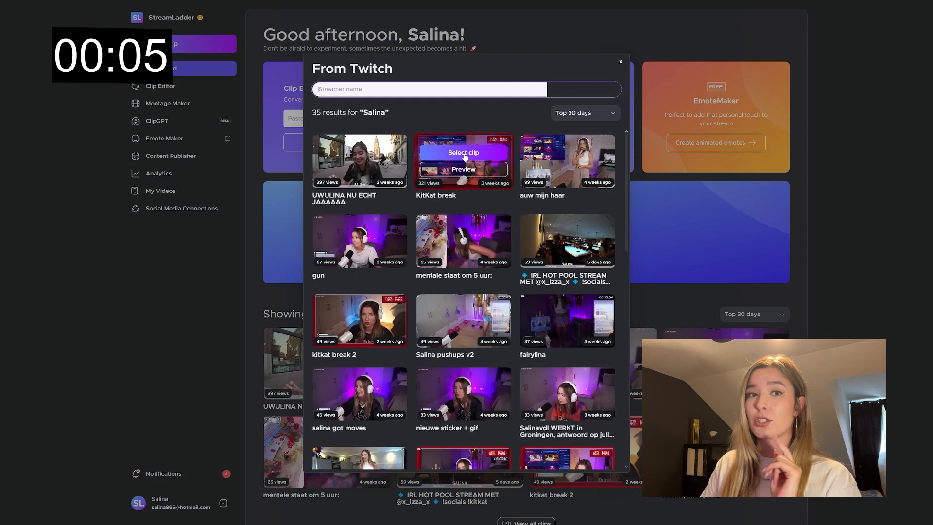
Step: Select the KitKat break clip from the Twitch results for editing
{"action": "left_click", "coordinate": [464, 153]}
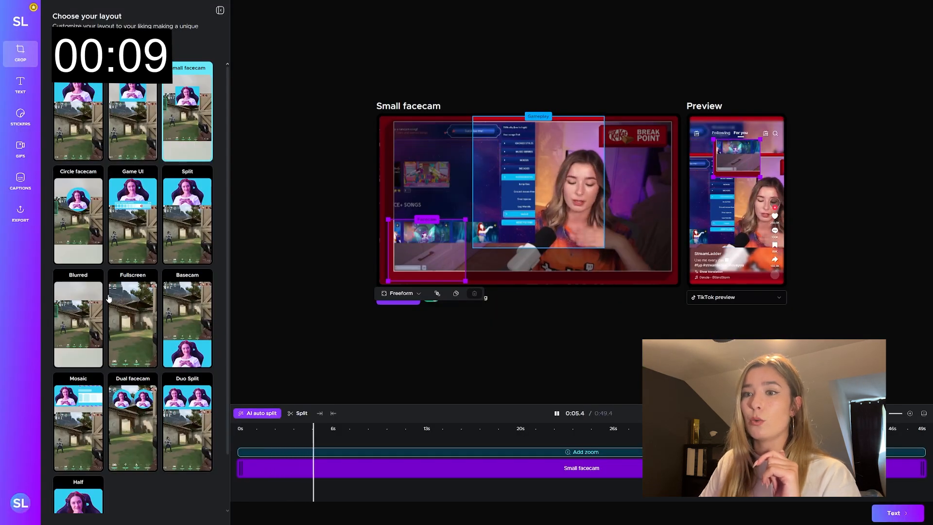
Step: Try the Dual facecam, Duo Split and TikTok layouts on the clip
{"action": "scroll", "coordinate": [136, 298], "scroll_direction": "down", "scroll_amount": 2}
{"action": "left_click", "coordinate": [136, 361]}
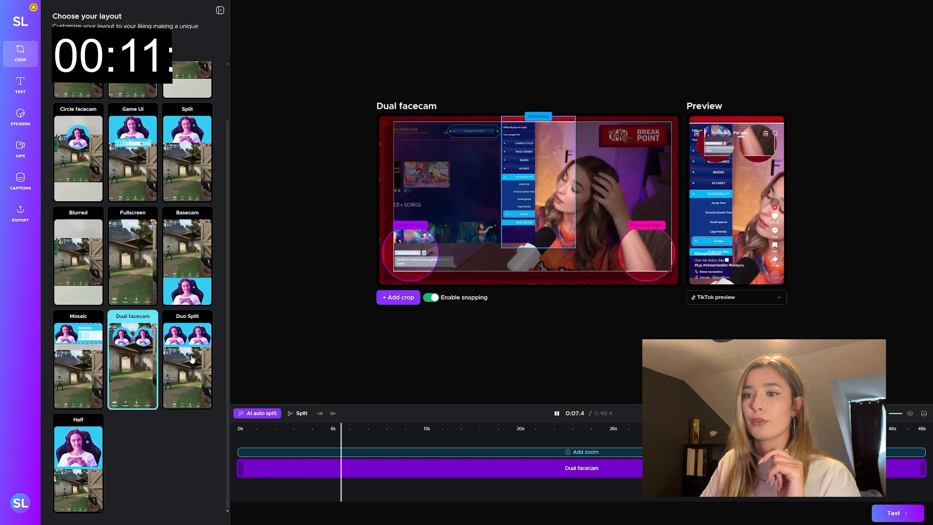
{"action": "left_click", "coordinate": [187, 360]}
{"action": "scroll", "coordinate": [161, 234], "scroll_direction": "up", "scroll_amount": 2}
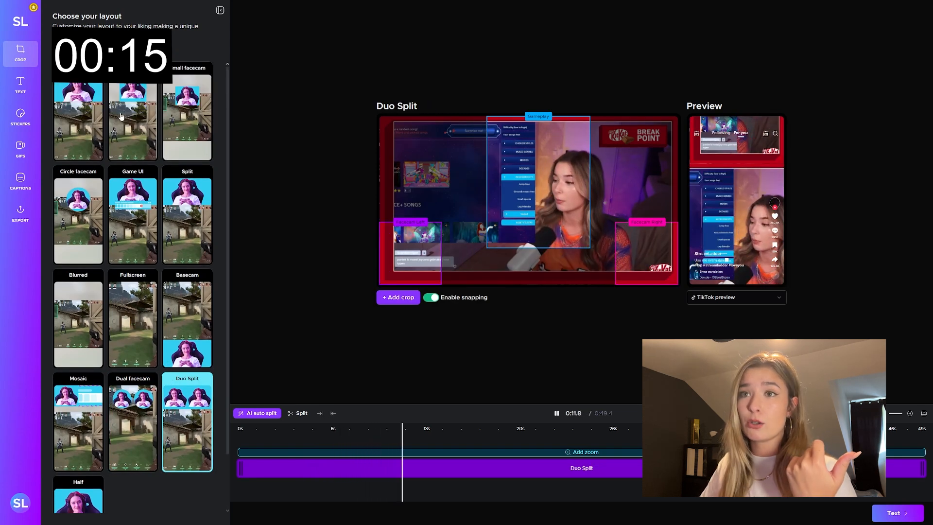
{"action": "left_click", "coordinate": [122, 117]}
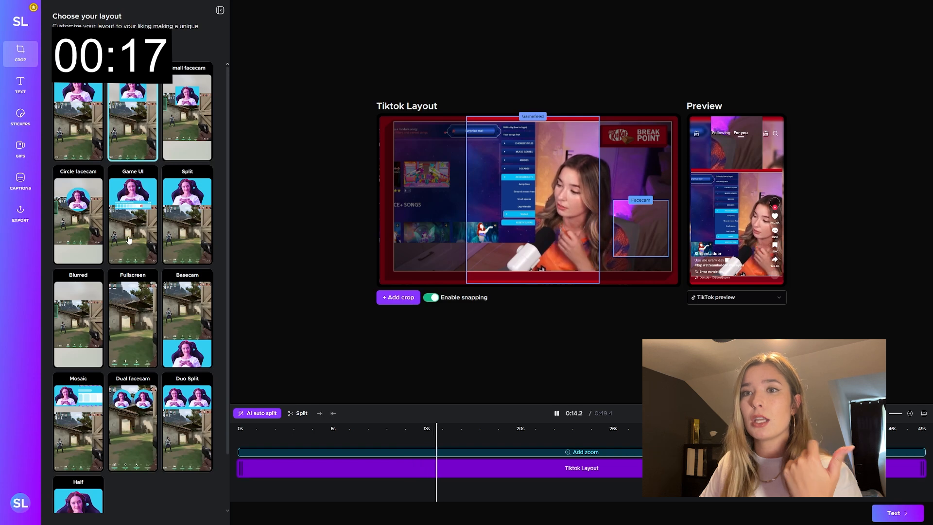
Step: Apply the Circle facecam layout, crop the facecam circle around the streamer's face and fit the gameplay crop over the game's song list
{"action": "left_click", "coordinate": [88, 227]}
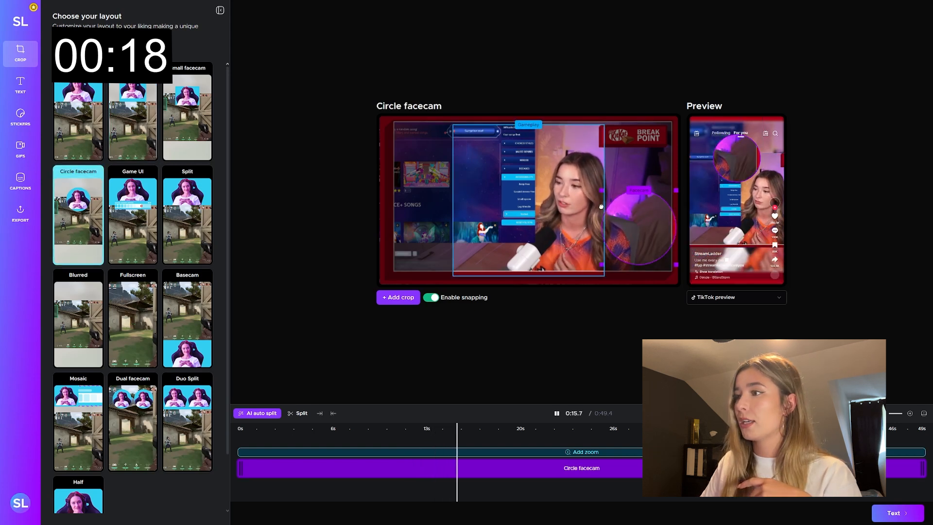
{"action": "left_click_drag", "start_coordinate": [601, 207], "coordinate": [575, 181]}
{"action": "left_click_drag", "start_coordinate": [512, 224], "coordinate": [453, 224]}
{"action": "left_click_drag", "start_coordinate": [546, 276], "coordinate": [522, 240]}
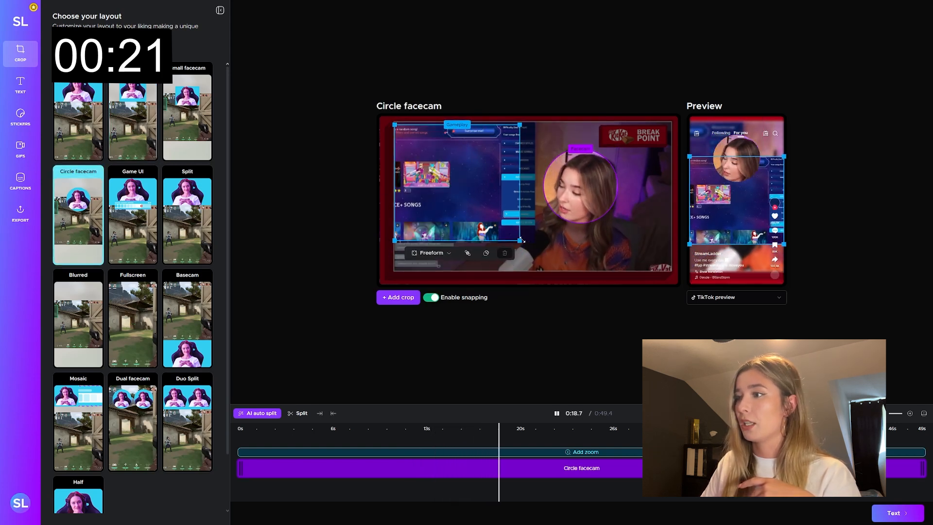
Step: Add bold white text reading HELLO THIS IS TEXT just below the facecam and the preset text DID YOU AGREE? 👍 beneath it
{"action": "left_click", "coordinate": [20, 85]}
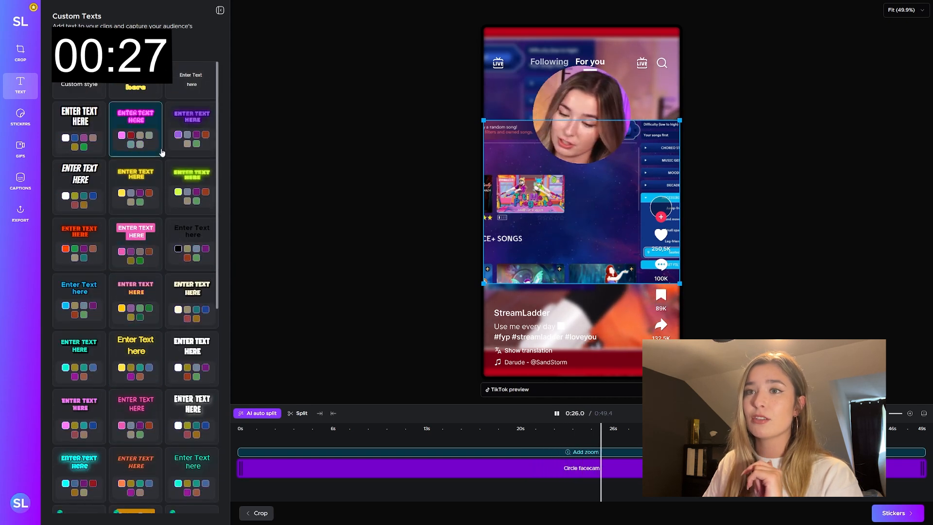
{"action": "left_click", "coordinate": [79, 125]}
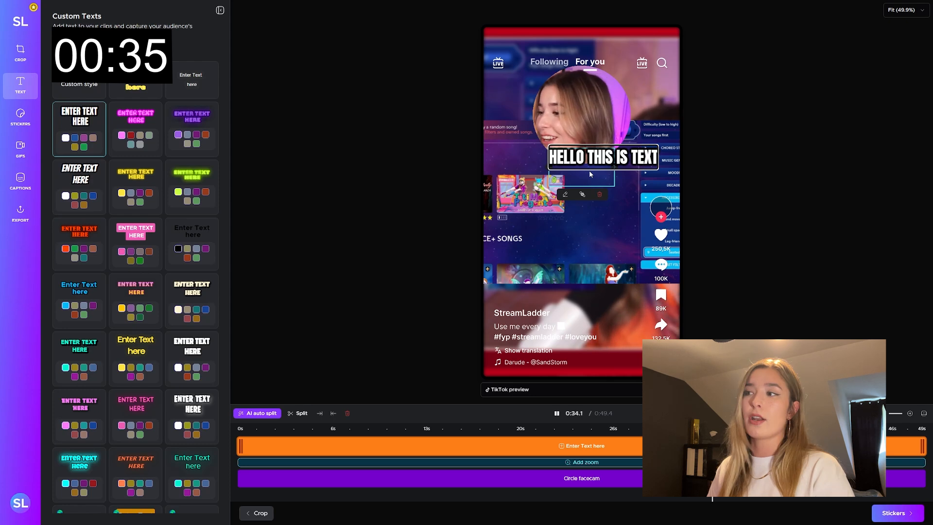
{"action": "left_click", "coordinate": [715, 168]}
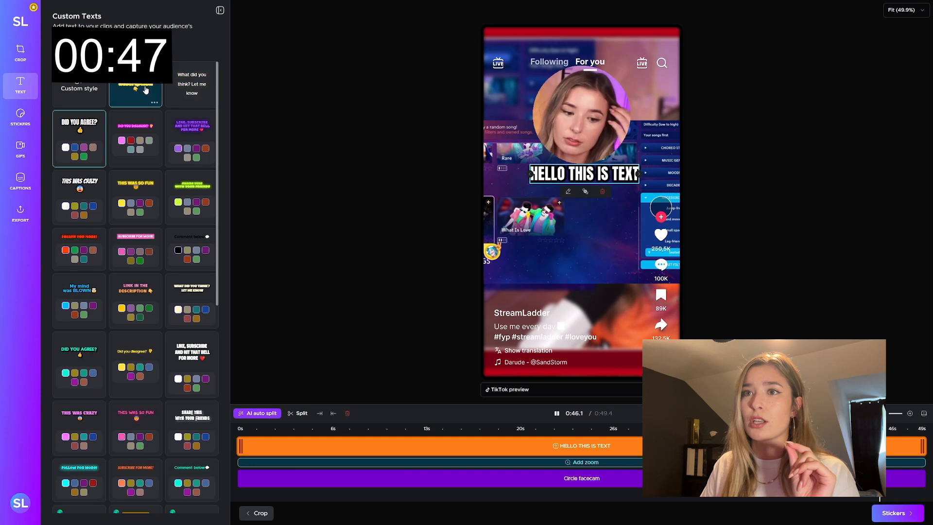
{"action": "left_click", "coordinate": [81, 139]}
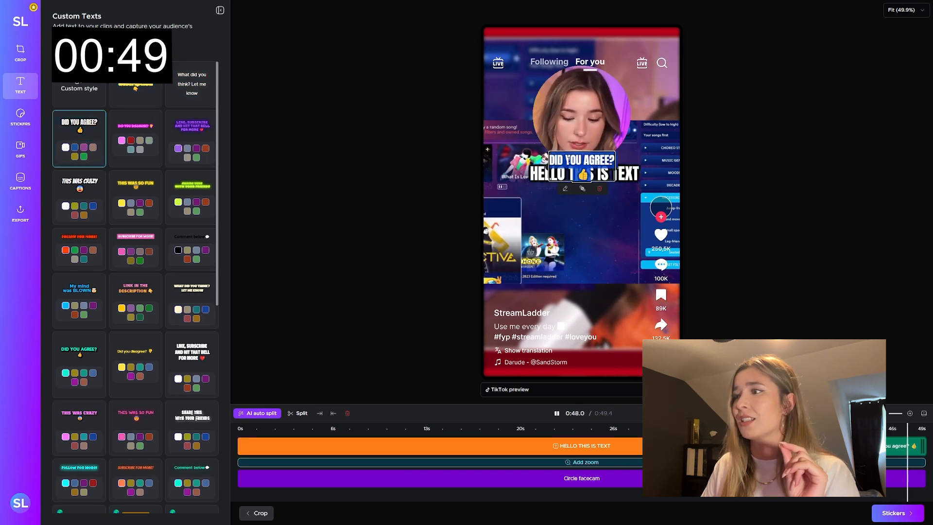
{"action": "left_click_drag", "start_coordinate": [579, 159], "coordinate": [584, 211]}
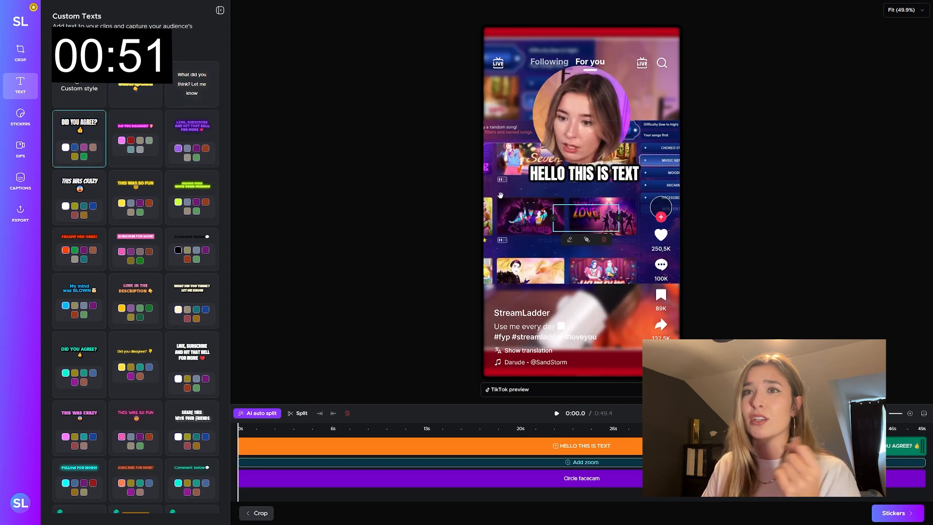
Step: Add the rounded white Twitch channel-name sticker with the purple logo and place it below the DID YOU AGREE? text
{"action": "left_click", "coordinate": [20, 125]}
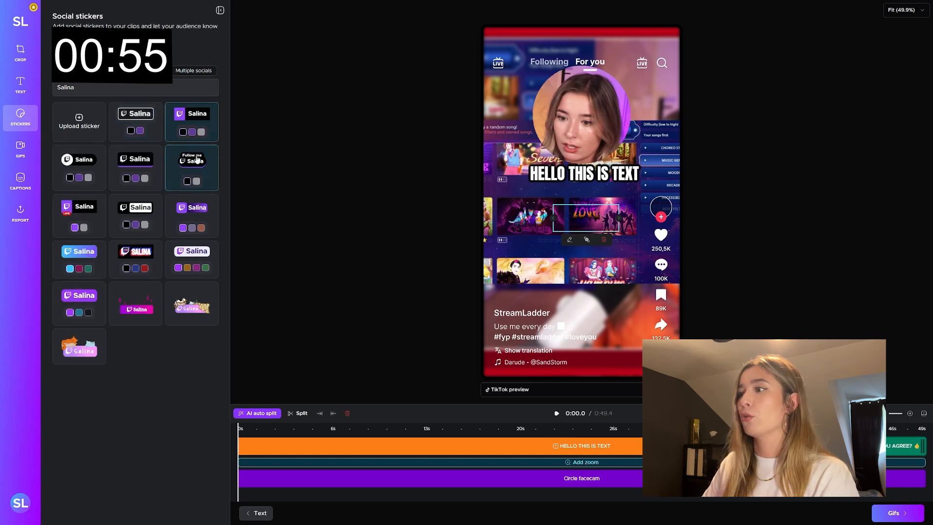
{"action": "left_click", "coordinate": [85, 163]}
{"action": "left_click_drag", "start_coordinate": [580, 118], "coordinate": [590, 276]}
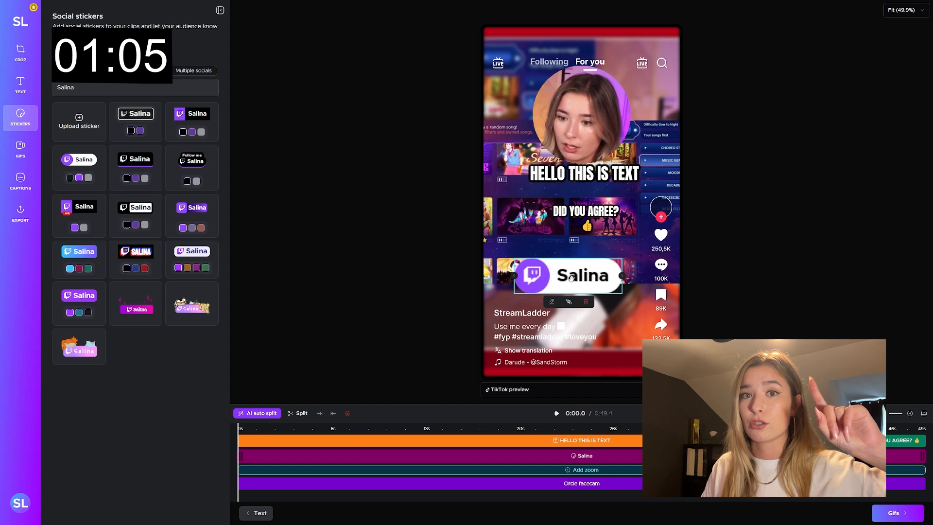
Step: Trim the channel-name sticker to start at about 38 s and shift it slightly right in the frame
{"action": "left_click_drag", "start_coordinate": [242, 455], "coordinate": [678, 453]}
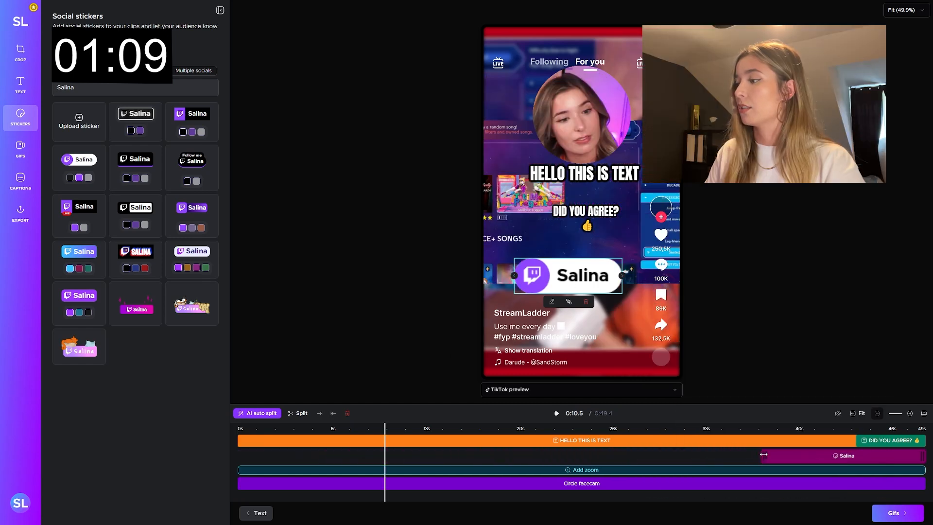
{"action": "left_click_drag", "start_coordinate": [763, 455], "coordinate": [765, 455]}
{"action": "left_click", "coordinate": [741, 429]}
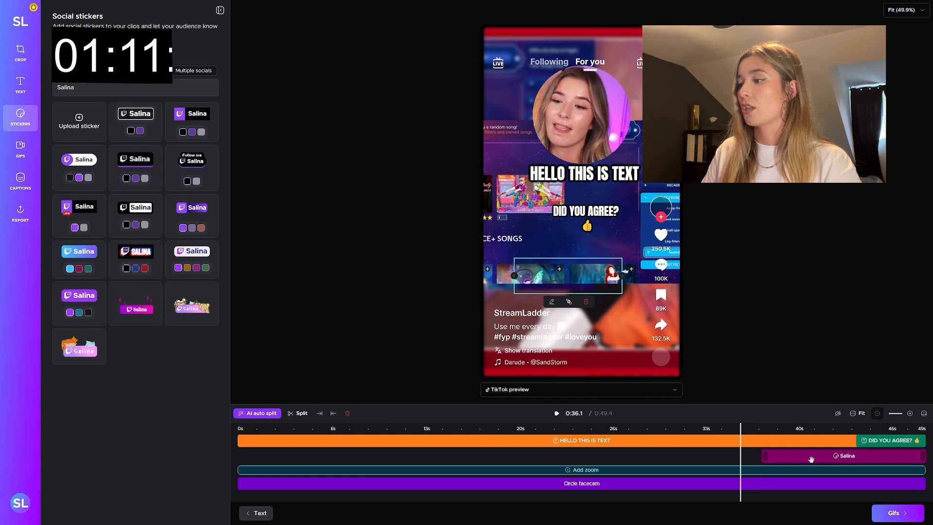
{"action": "key", "text": "space"}
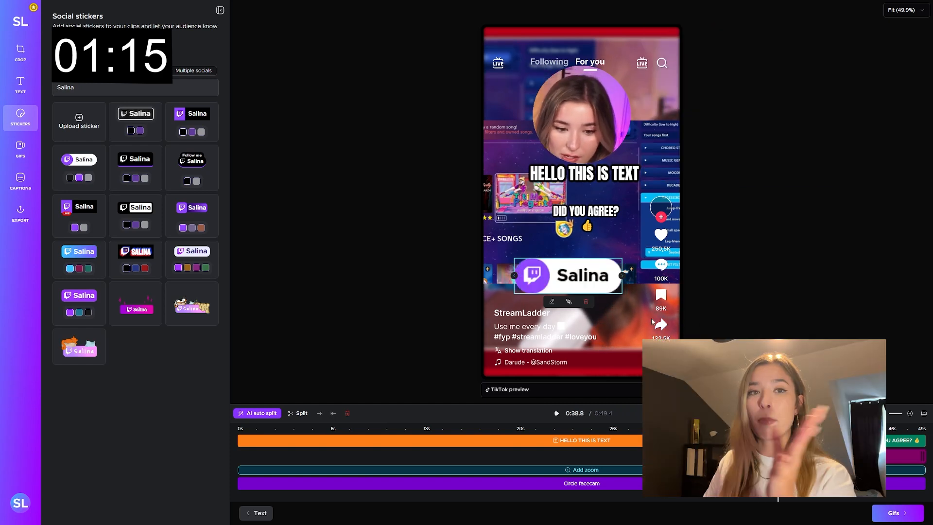
{"action": "mouse_move", "coordinate": [577, 272]}
{"action": "left_mouse_down"}
{"action": "mouse_move", "coordinate": [602, 275]}
{"action": "mouse_move", "coordinate": [594, 271]}
{"action": "left_mouse_up"}
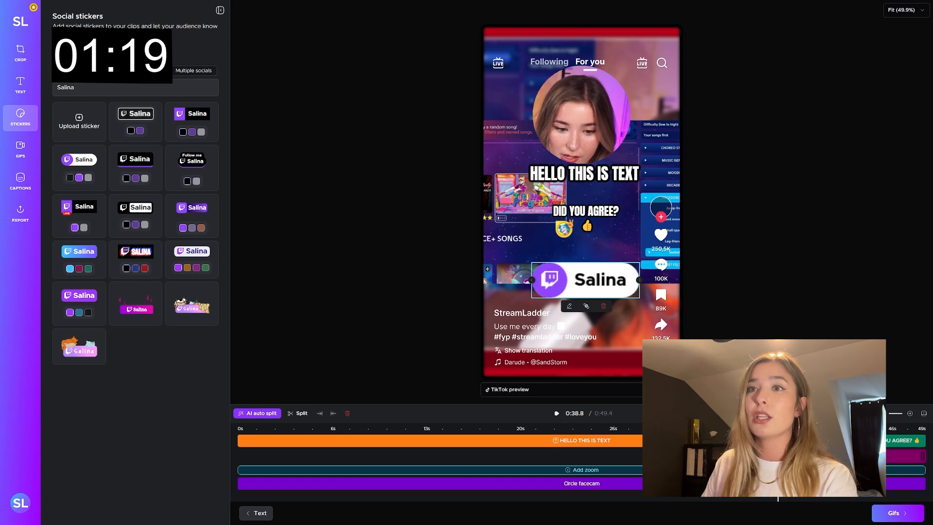
Step: Add the neon square frame from the uploaded images around the facecam and trim it to start at about 10.6 s
{"action": "left_click", "coordinate": [114, 52]}
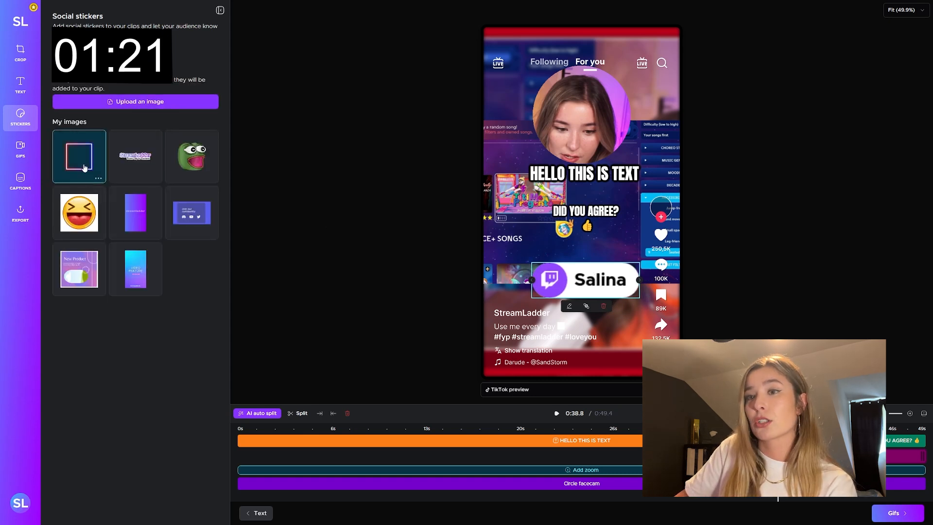
{"action": "left_click", "coordinate": [84, 168]}
{"action": "left_click_drag", "start_coordinate": [606, 127], "coordinate": [610, 99]}
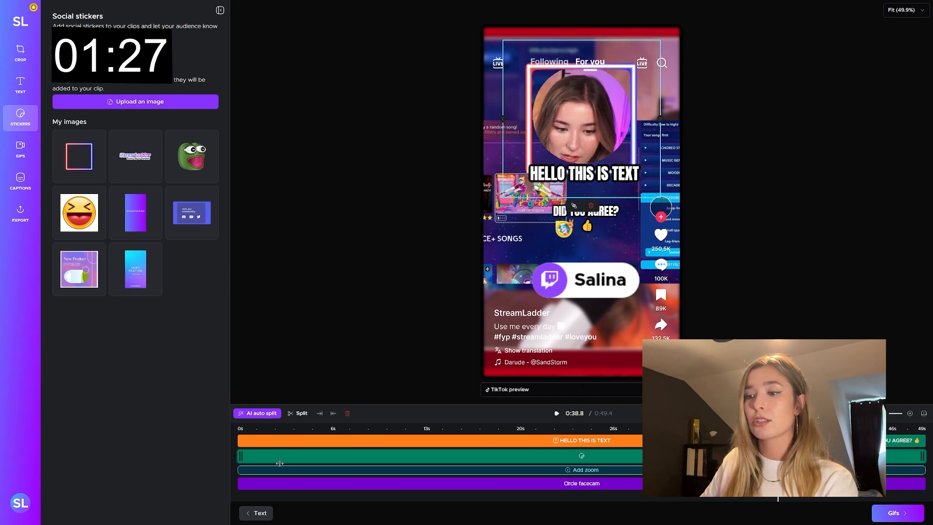
{"action": "left_click_drag", "start_coordinate": [243, 457], "coordinate": [387, 457]}
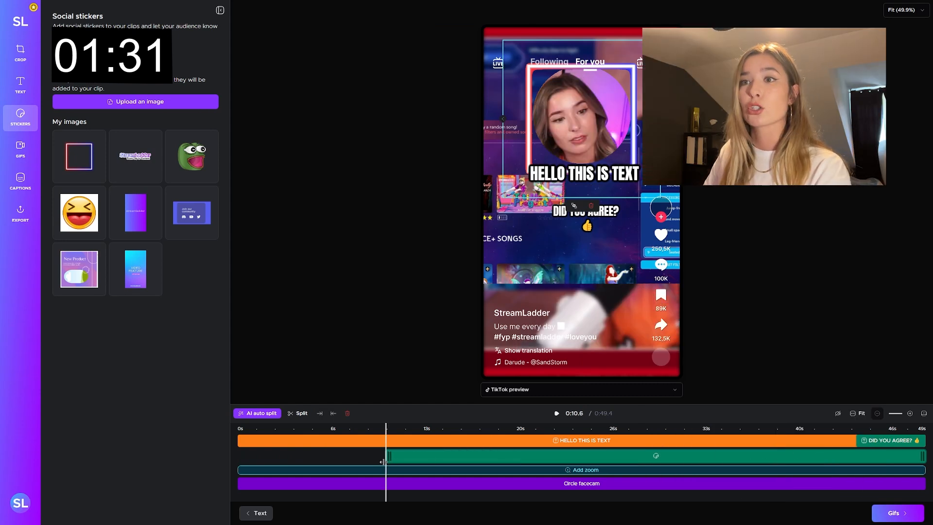
Step: Search the GIFs for "hello", add the handwritten hello with a heart, and shift it in the timeline to start at about 9 s
{"action": "left_click", "coordinate": [20, 151]}
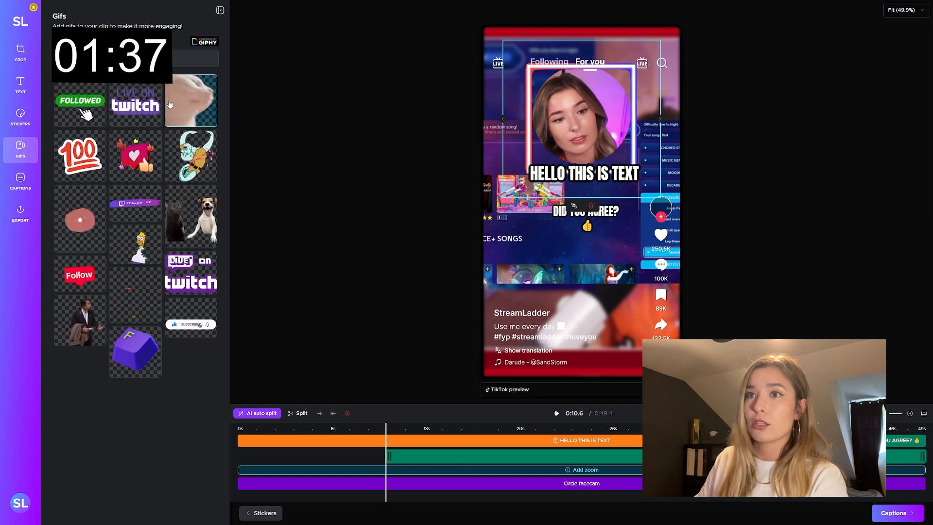
{"action": "left_click", "coordinate": [138, 58]}
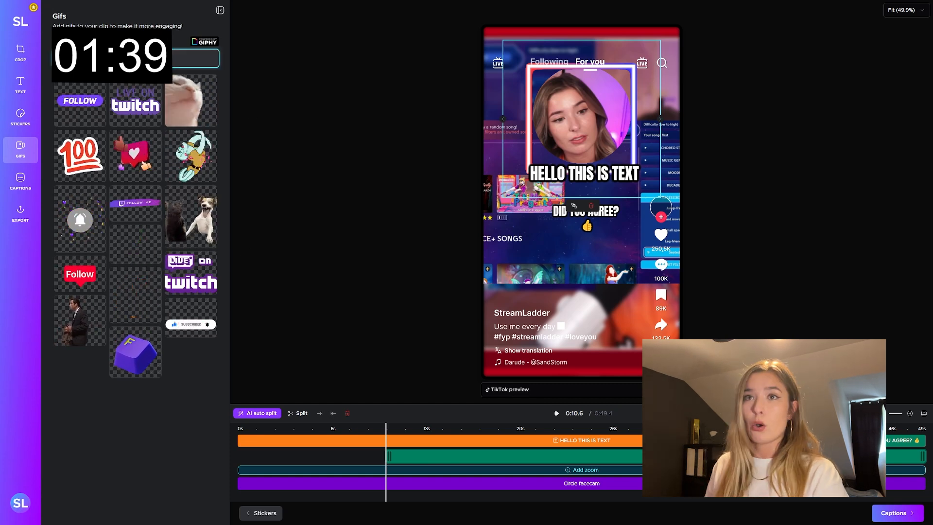
{"action": "type", "text": "hello"}
{"action": "left_click", "coordinate": [81, 94]}
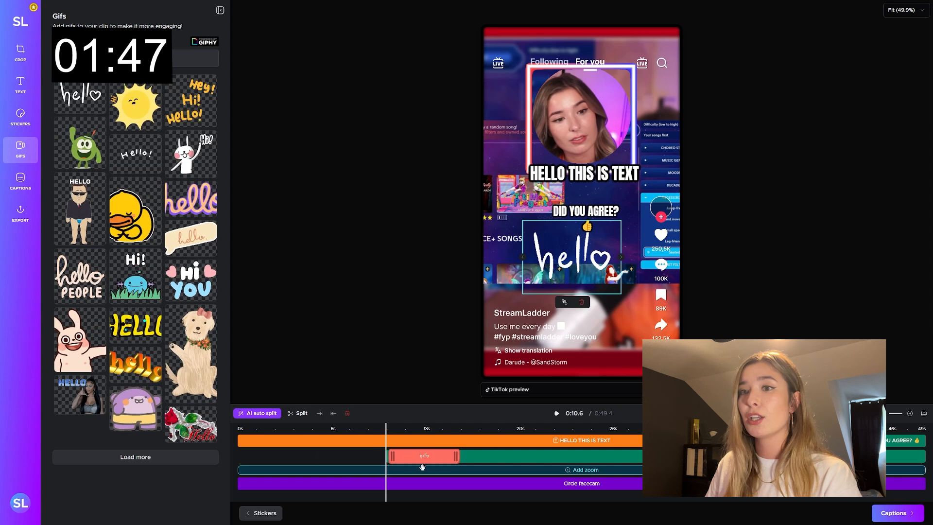
{"action": "left_click_drag", "start_coordinate": [422, 467], "coordinate": [396, 466]}
Step: Generate AI captions in the Simplistico style with English as the spoken language
{"action": "left_click", "coordinate": [21, 181]}
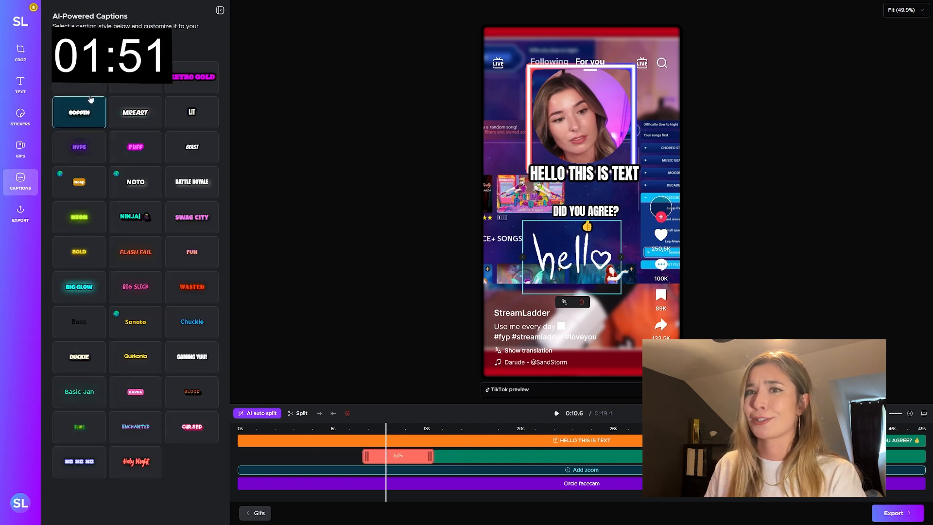
{"action": "left_click", "coordinate": [79, 77]}
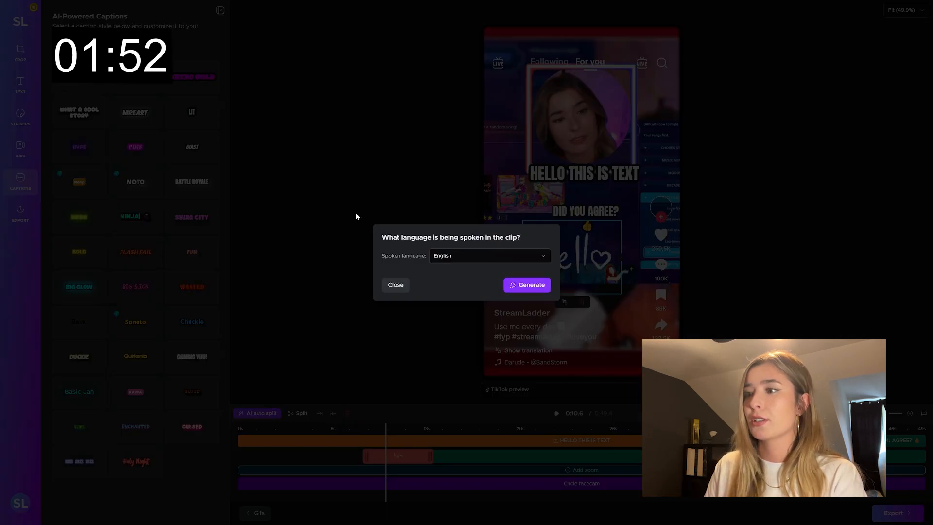
{"action": "left_click", "coordinate": [532, 285]}
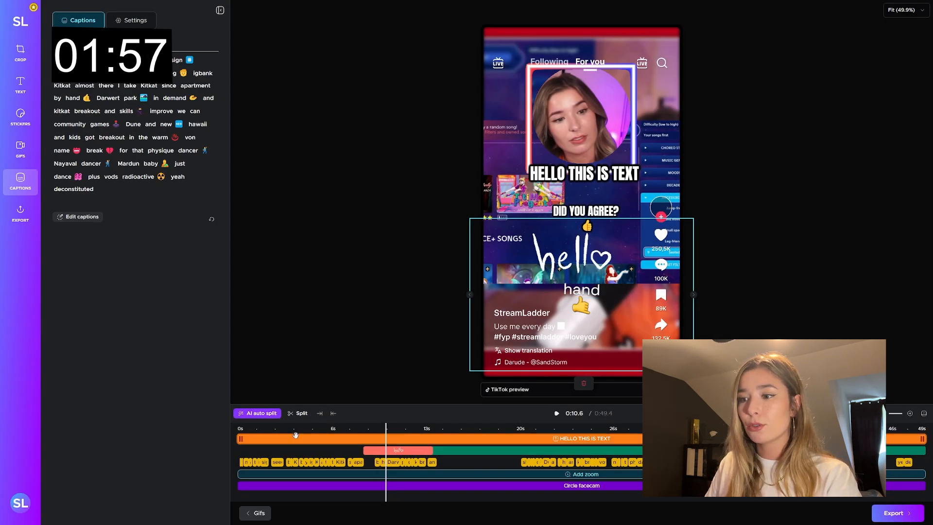
Step: Preview the generated captions from about 4 s and examine the caption settings for size, animation, color and emojis
{"action": "left_click", "coordinate": [297, 428]}
{"action": "key", "text": "space"}
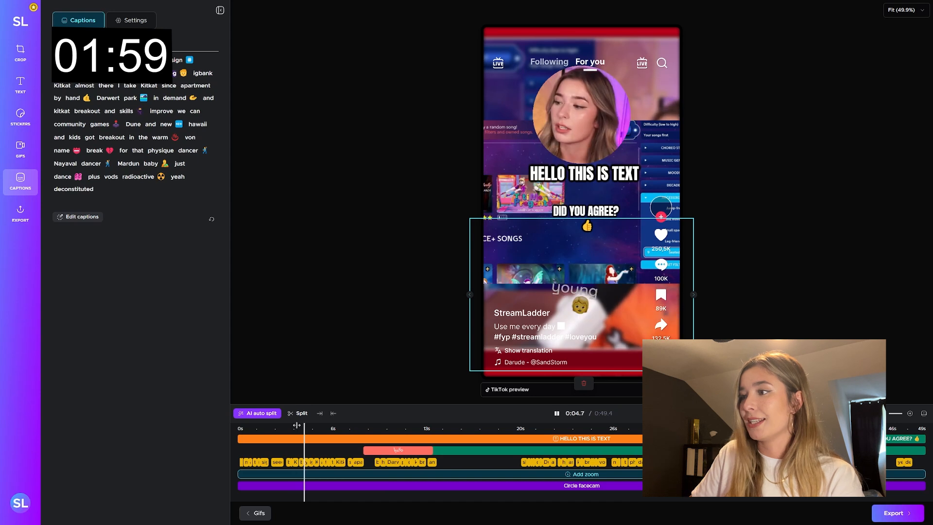
{"action": "key", "text": "space"}
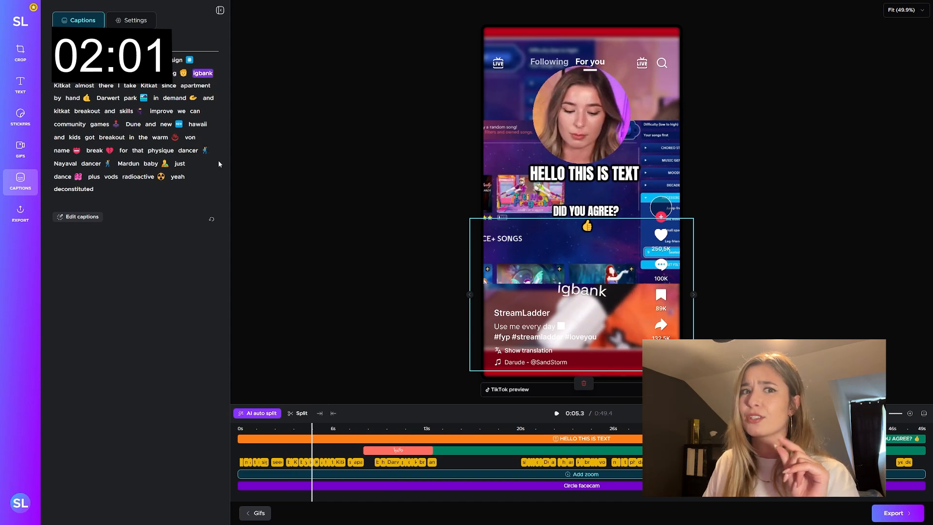
{"action": "left_click", "coordinate": [136, 22]}
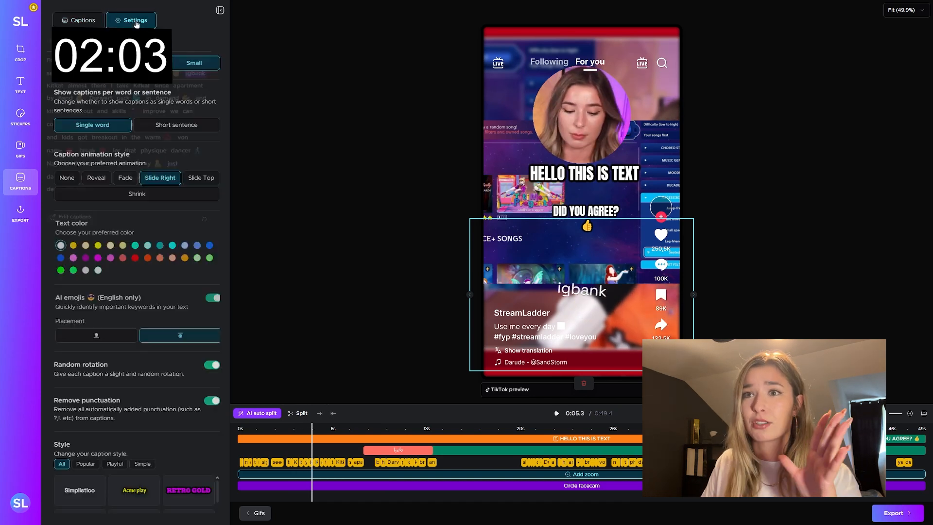
{"action": "left_click", "coordinate": [83, 21]}
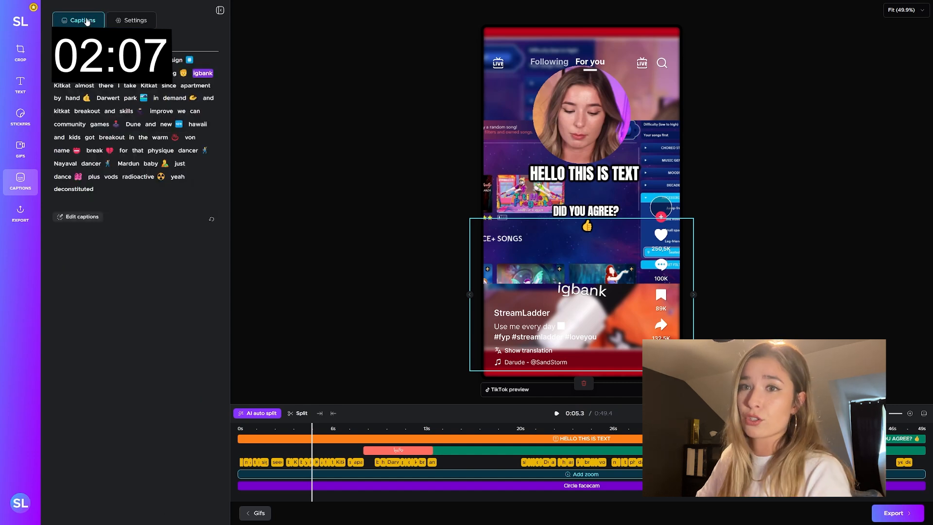
Step: Export the finished clip
{"action": "left_click", "coordinate": [20, 214]}
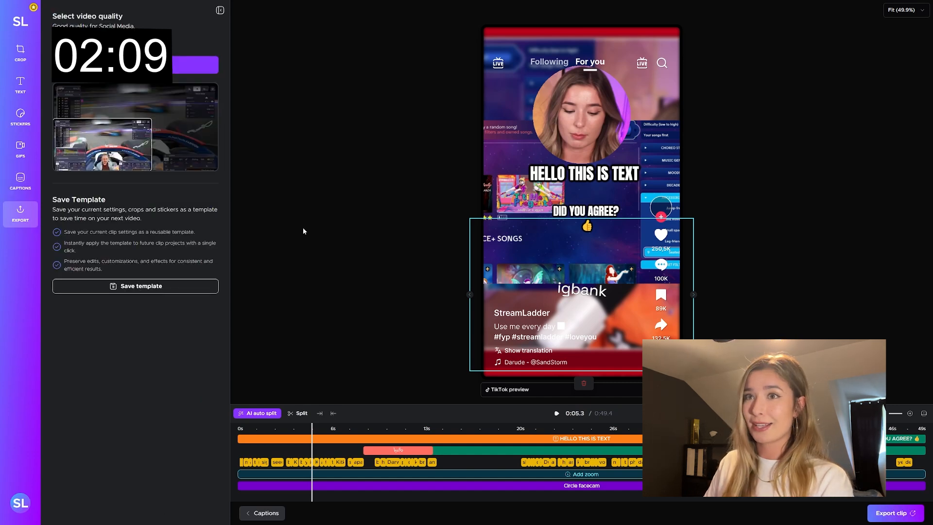
{"action": "left_click", "coordinate": [124, 43]}
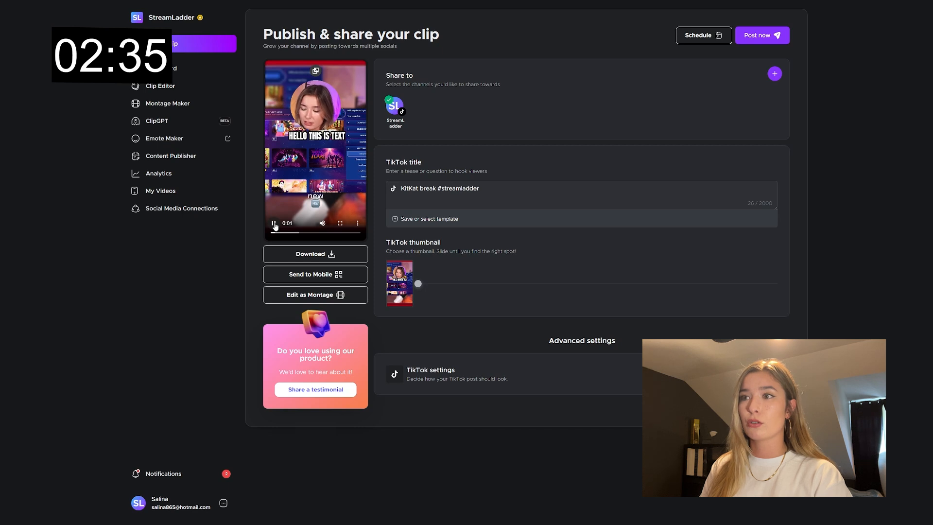
Step: Set the TikTok thumbnail to the frame at 0:36 of the exported clip
{"action": "mouse_move", "coordinate": [394, 287]}
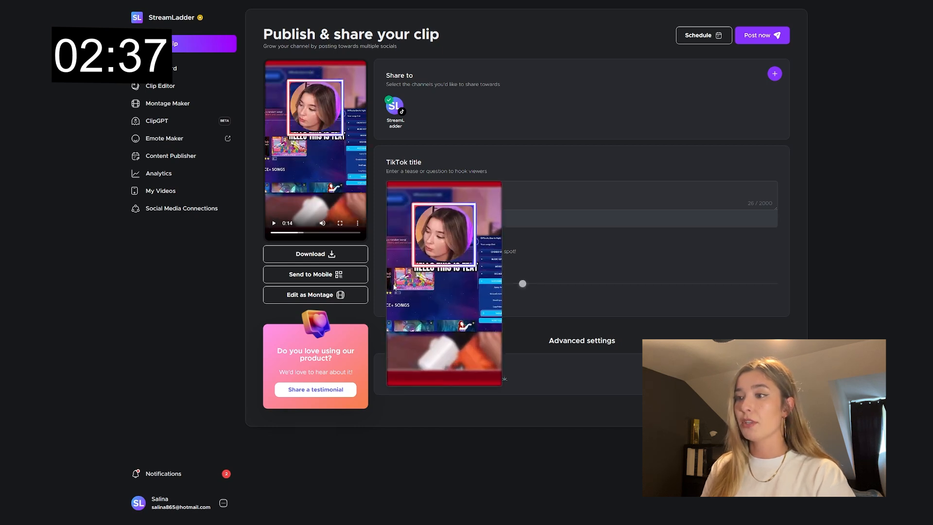
{"action": "left_click_drag", "start_coordinate": [522, 283], "coordinate": [547, 288]}
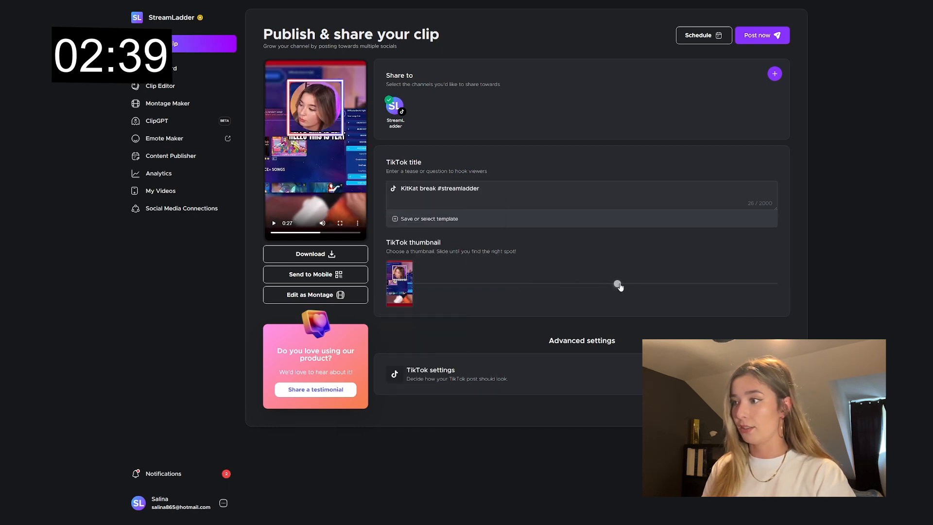
{"action": "mouse_move", "coordinate": [394, 290]}
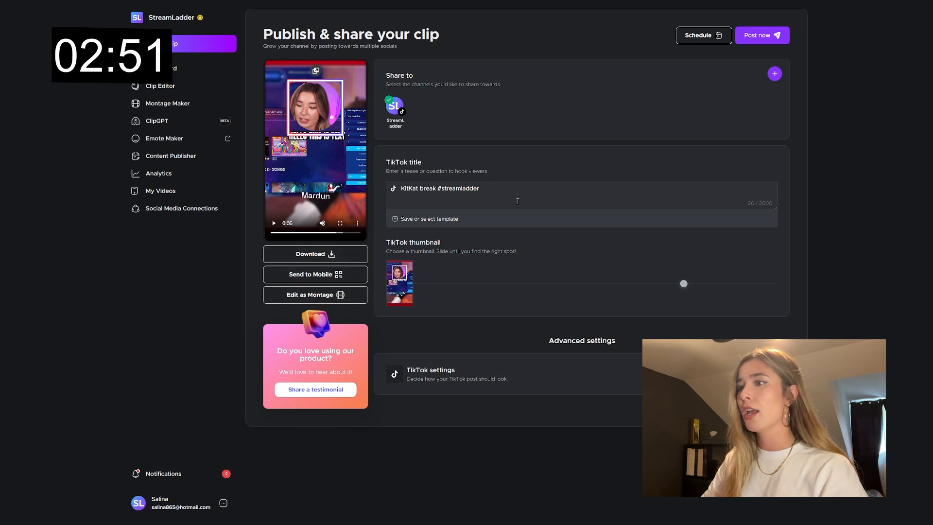
Step: Expand the advanced TikTok settings and select Everyone as who can view the video
{"action": "left_click", "coordinate": [473, 189]}
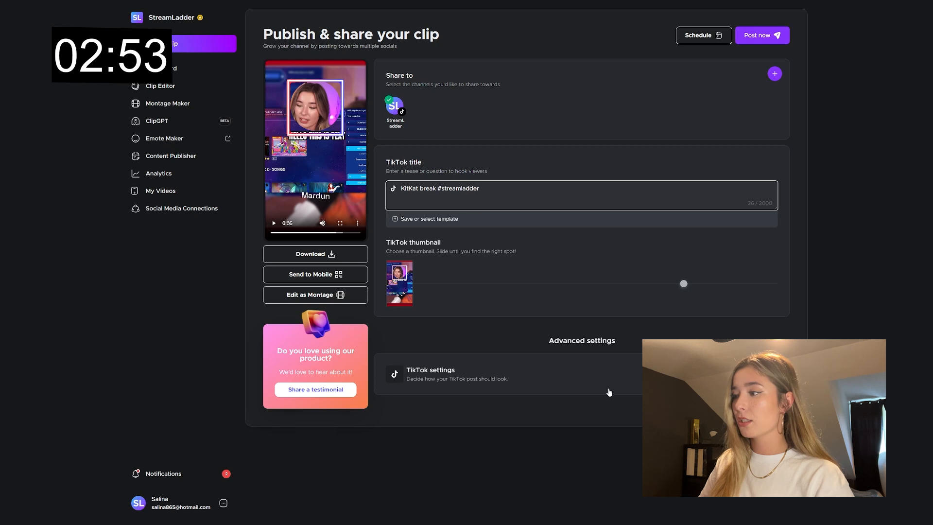
{"action": "left_click", "coordinate": [741, 364]}
{"action": "left_click", "coordinate": [728, 381]}
{"action": "left_click", "coordinate": [723, 382]}
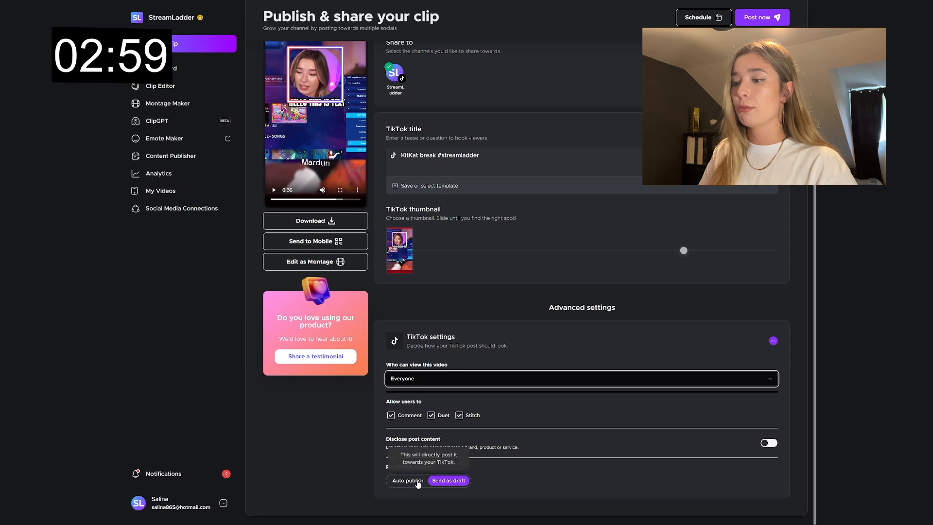
{"action": "scroll", "coordinate": [559, 243], "scroll_direction": "up", "scroll_amount": 1}
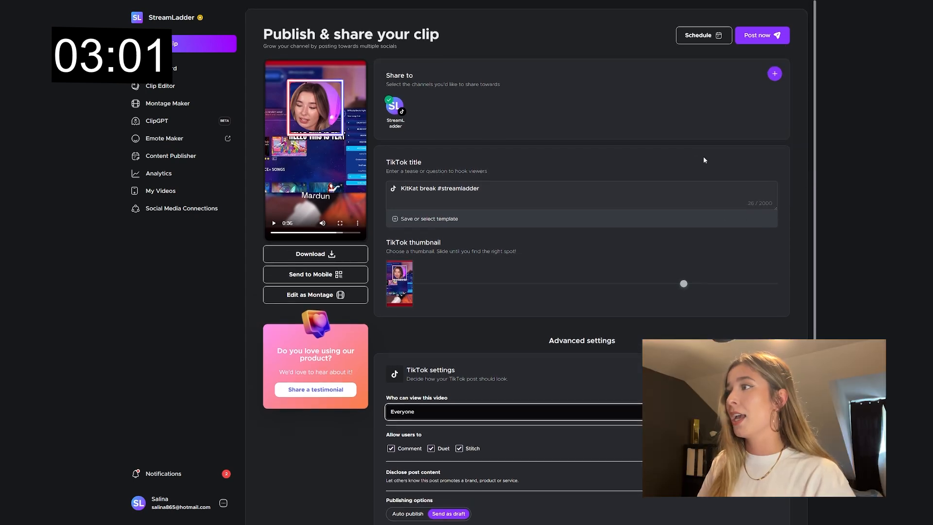
Step: Schedule the TikTok post for August 23, 2024 at 5:34 PM
{"action": "left_click", "coordinate": [713, 30]}
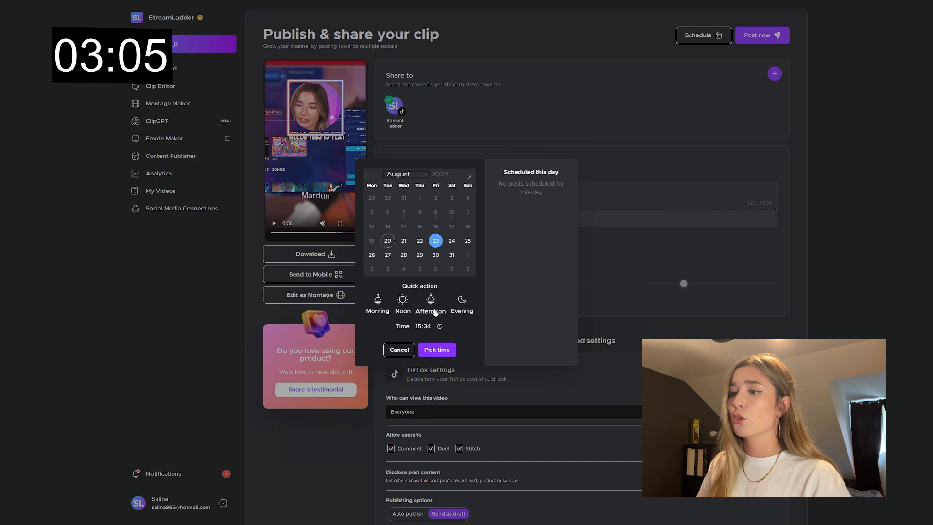
{"action": "left_click", "coordinate": [447, 351]}
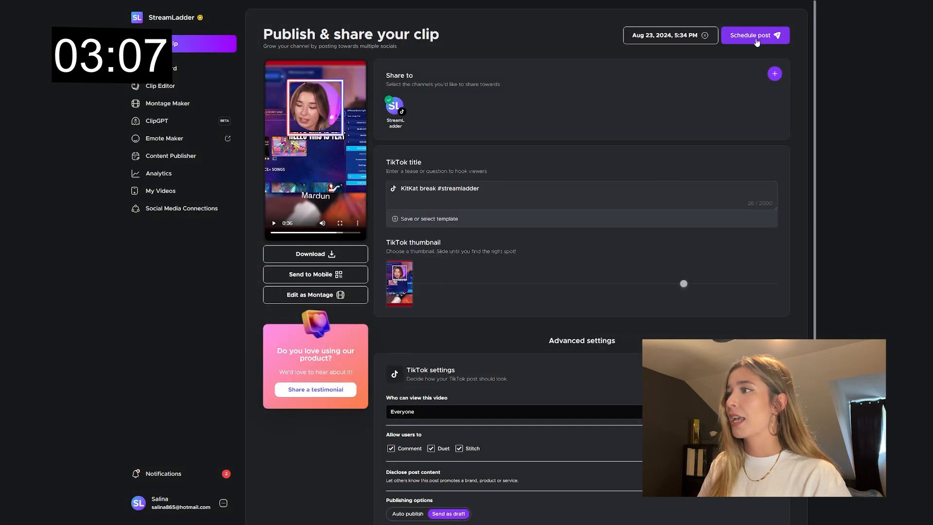
{"action": "left_click", "coordinate": [751, 36]}
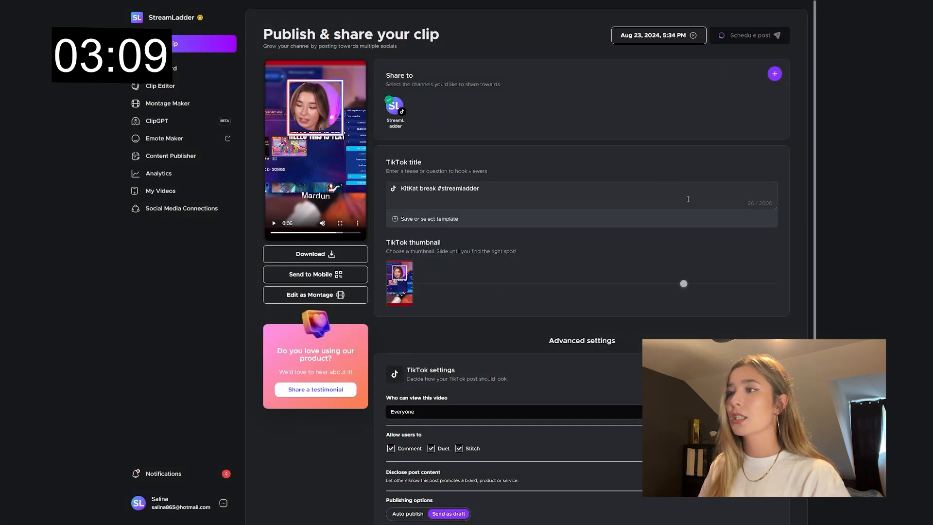